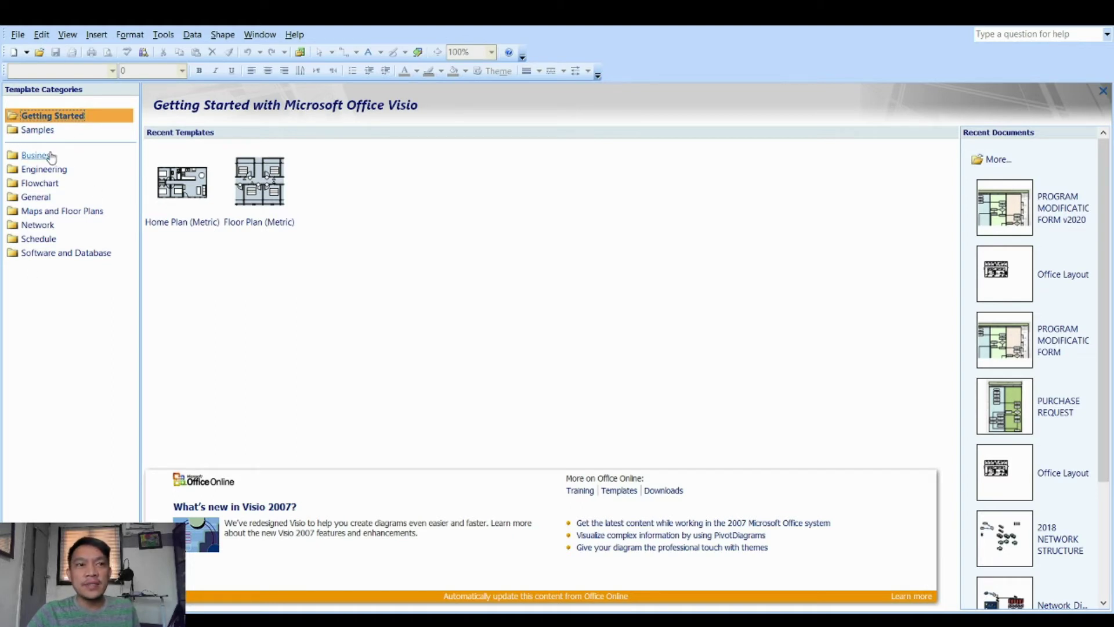
# Step: Look through the diagram templates in the categories from Business to Software and Database
pyautogui.click(46, 156)
pyautogui.click(48, 169)
pyautogui.click(45, 183)
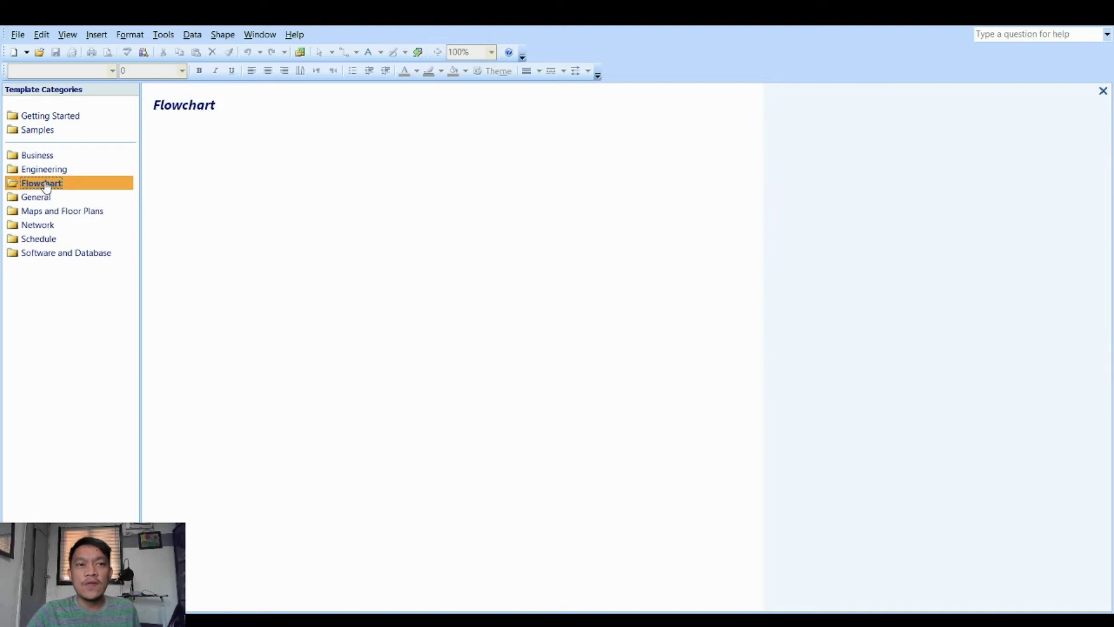
pyautogui.click(40, 197)
pyautogui.click(44, 211)
pyautogui.click(46, 226)
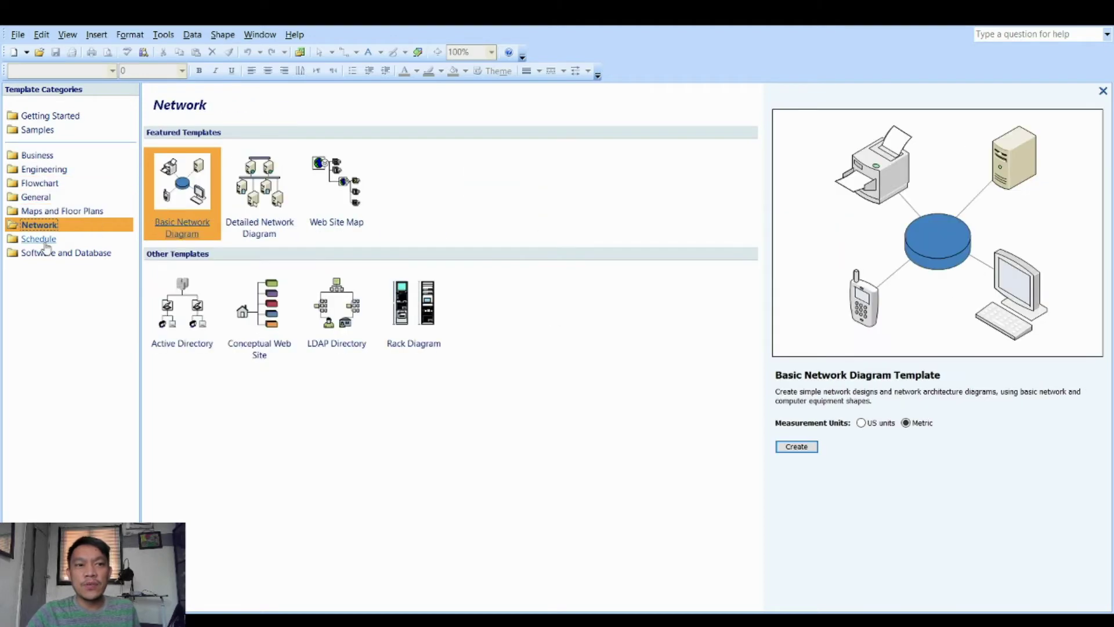
pyautogui.click(45, 240)
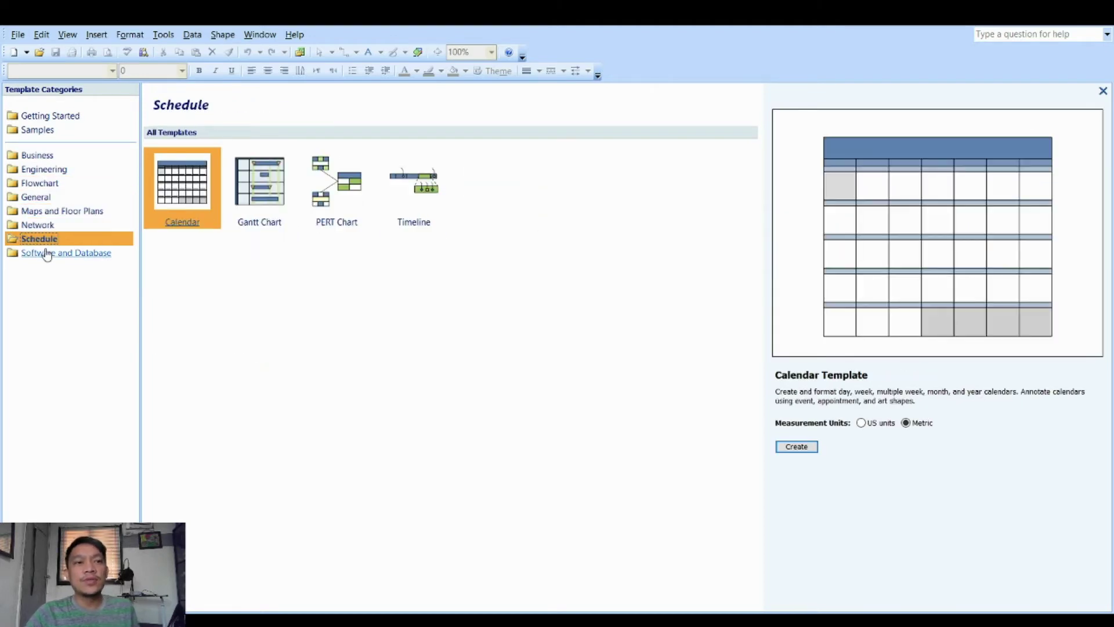
pyautogui.click(56, 253)
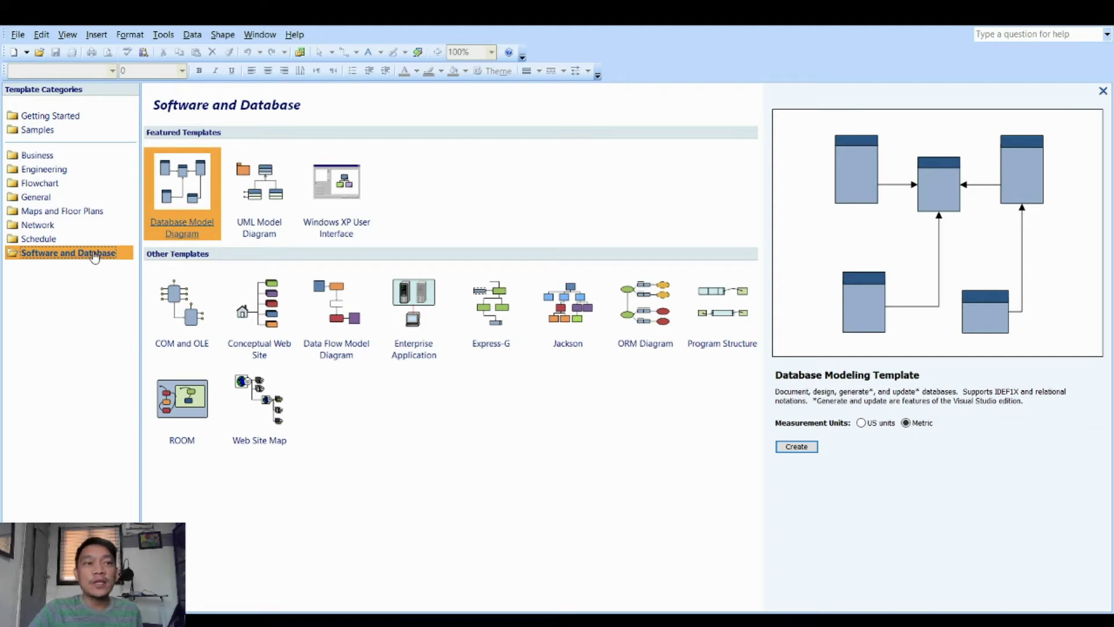
# Step: Create a new drawing in metric units from the Rack Diagram template in the Network category
pyautogui.click(44, 228)
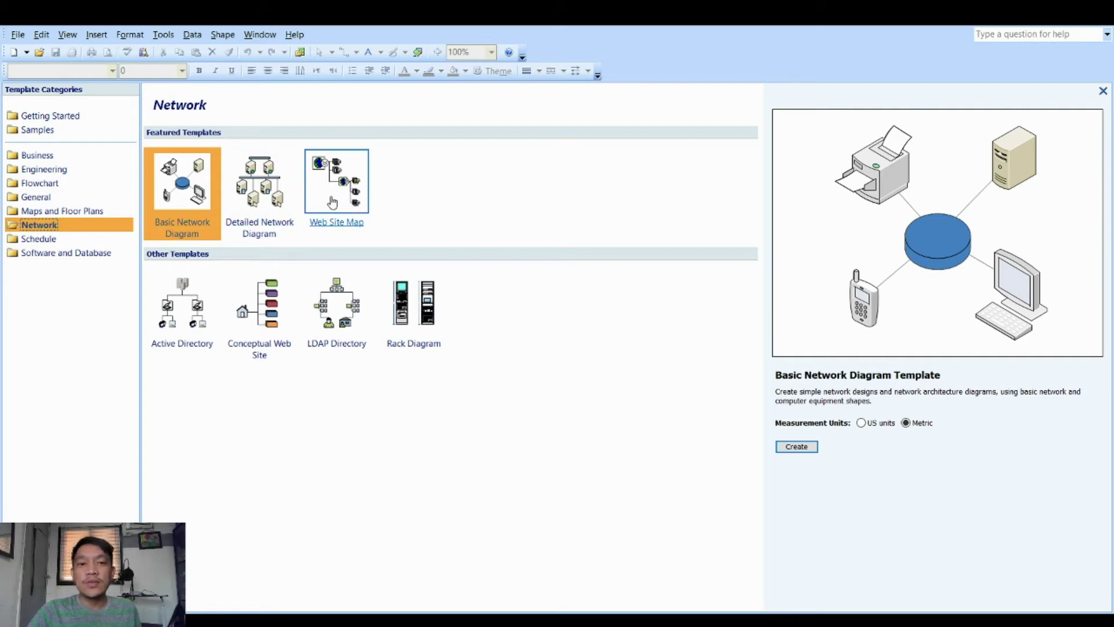
pyautogui.click(424, 323)
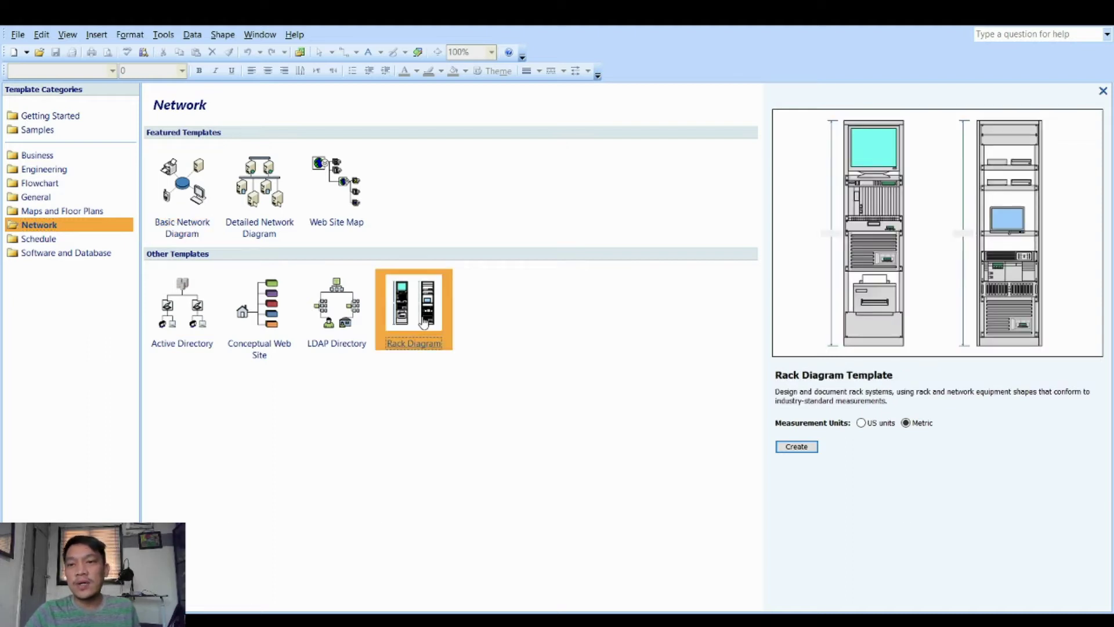
pyautogui.doubleClick(424, 323)
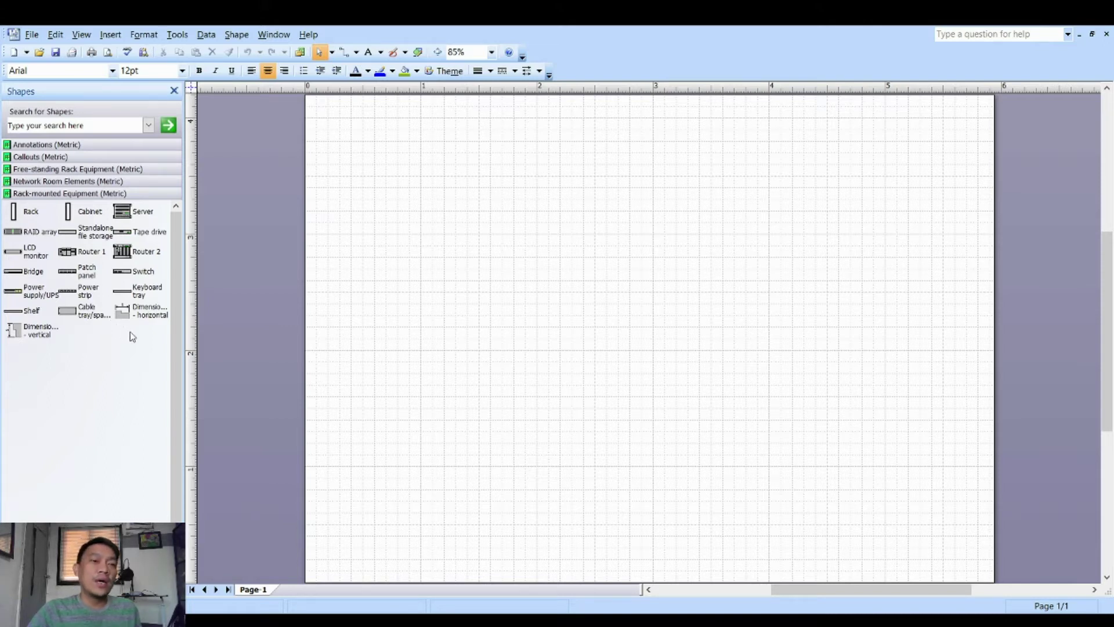
# Step: Look through the room and free-standing equipment shapes, and place a rack-mounted equipment Cabinet on the upper half of the page
pyautogui.click(68, 182)
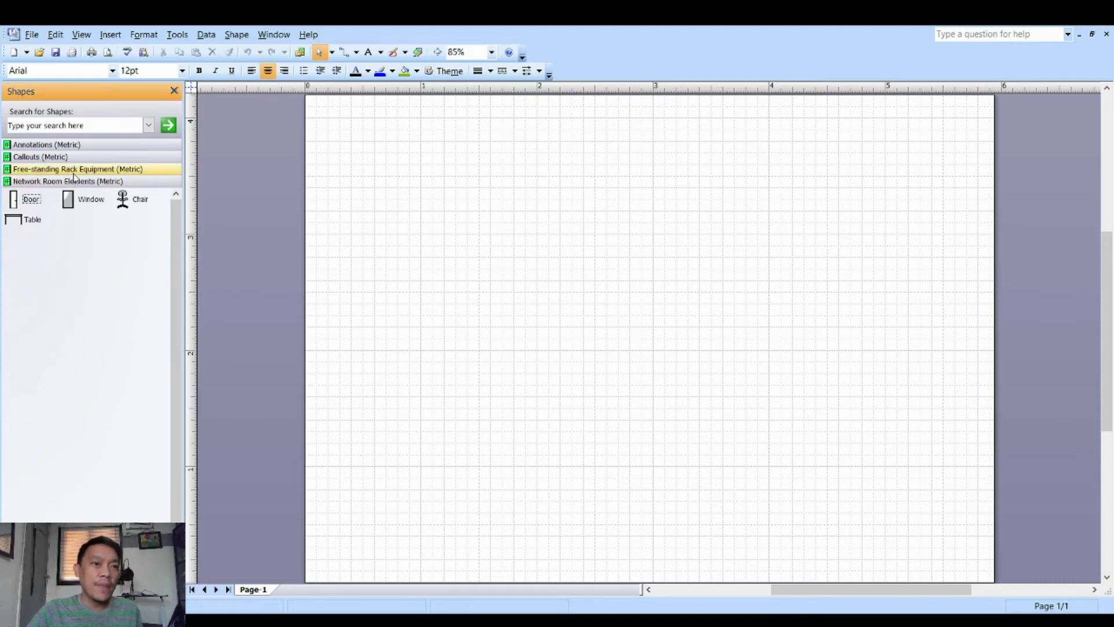
pyautogui.click(75, 170)
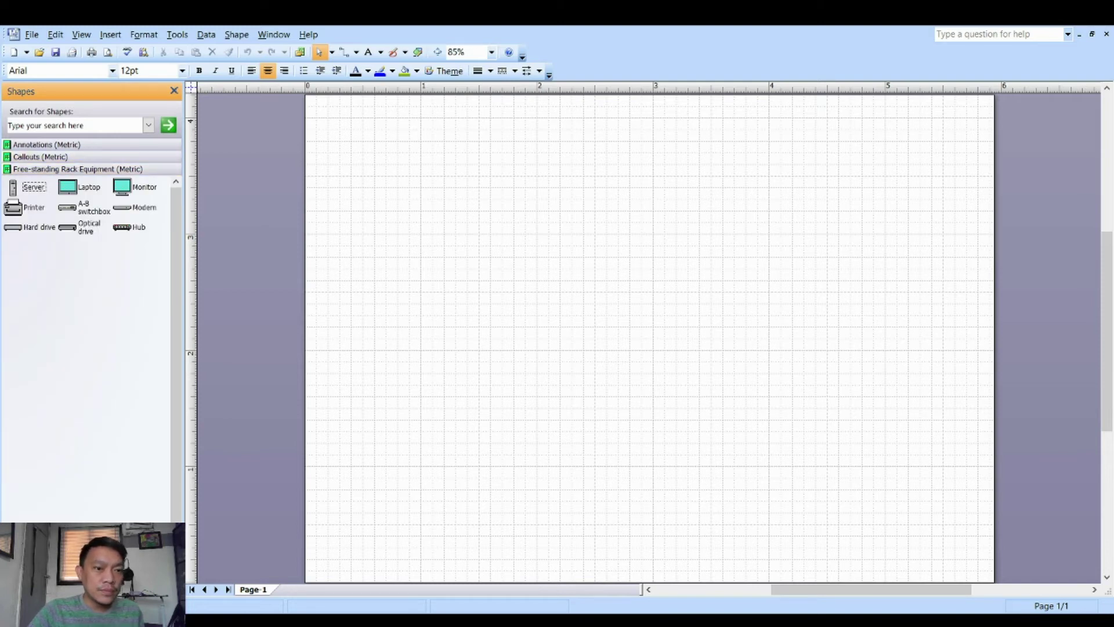
pyautogui.click(87, 590)
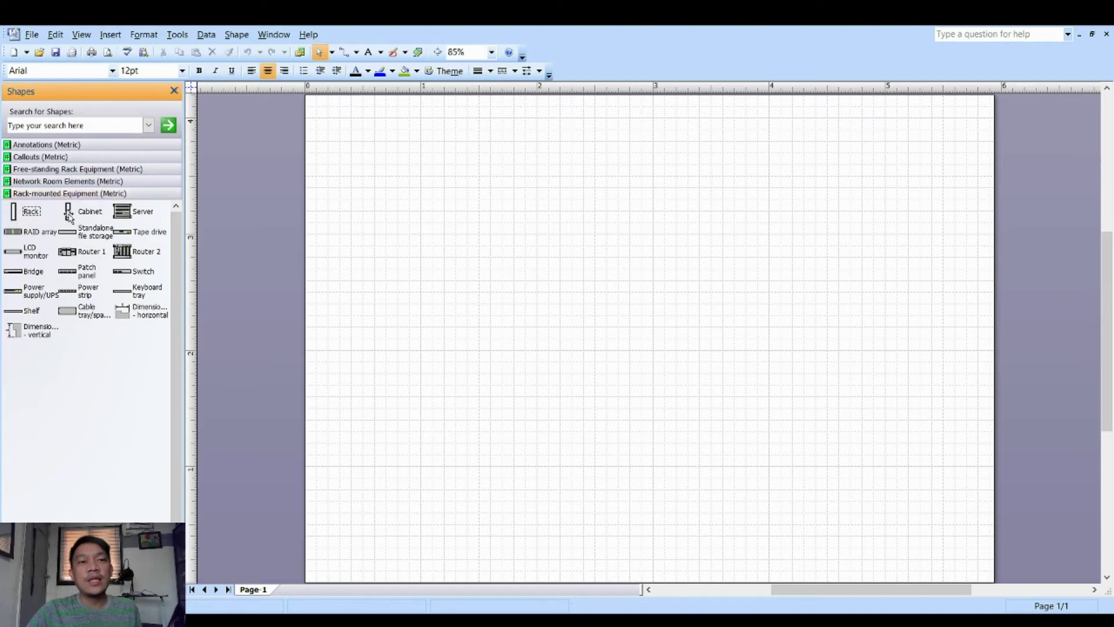
pyautogui.click(69, 215)
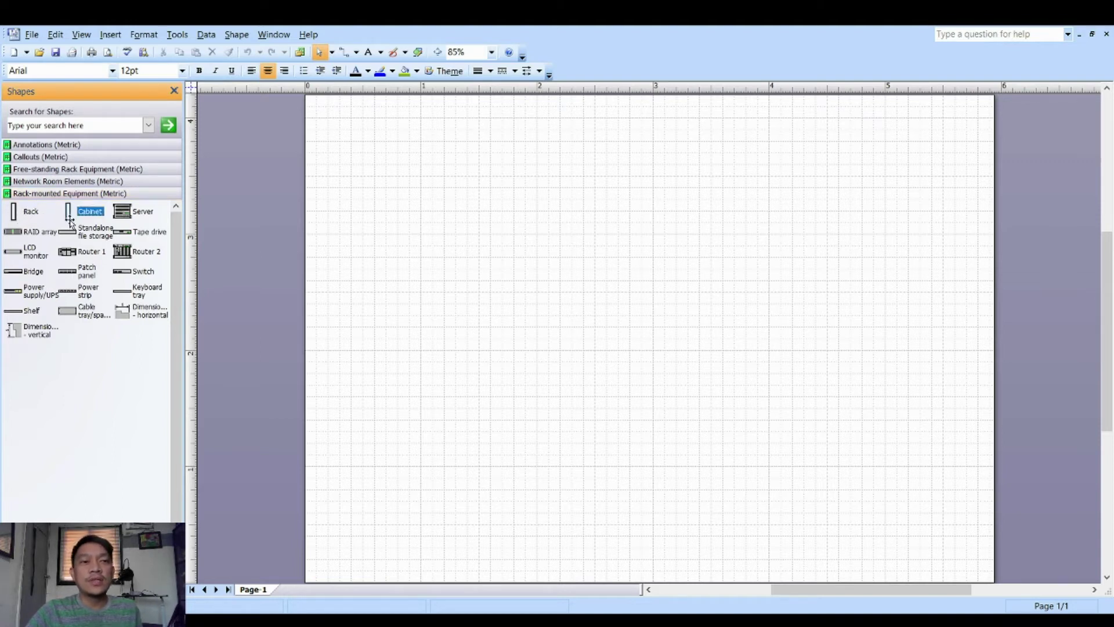
pyautogui.moveTo(68, 214); pyautogui.dragTo(561, 346)
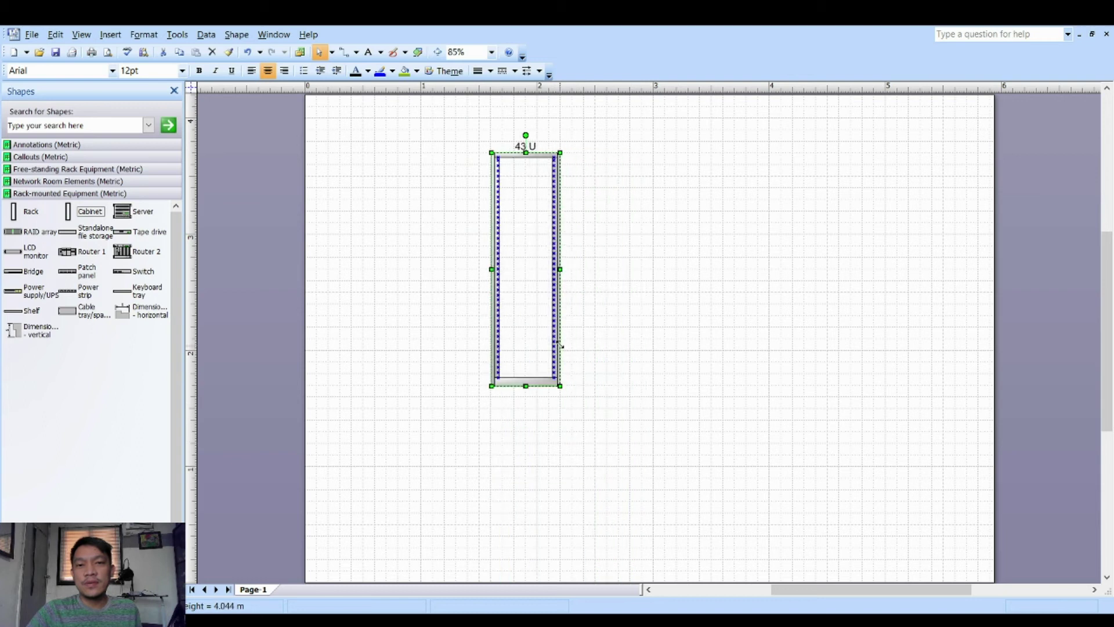
pyautogui.click(634, 373)
# Step: Set the drawing's zoom level to 150% with the whole cabinet in view
pyautogui.scroll(1, 604, 343)
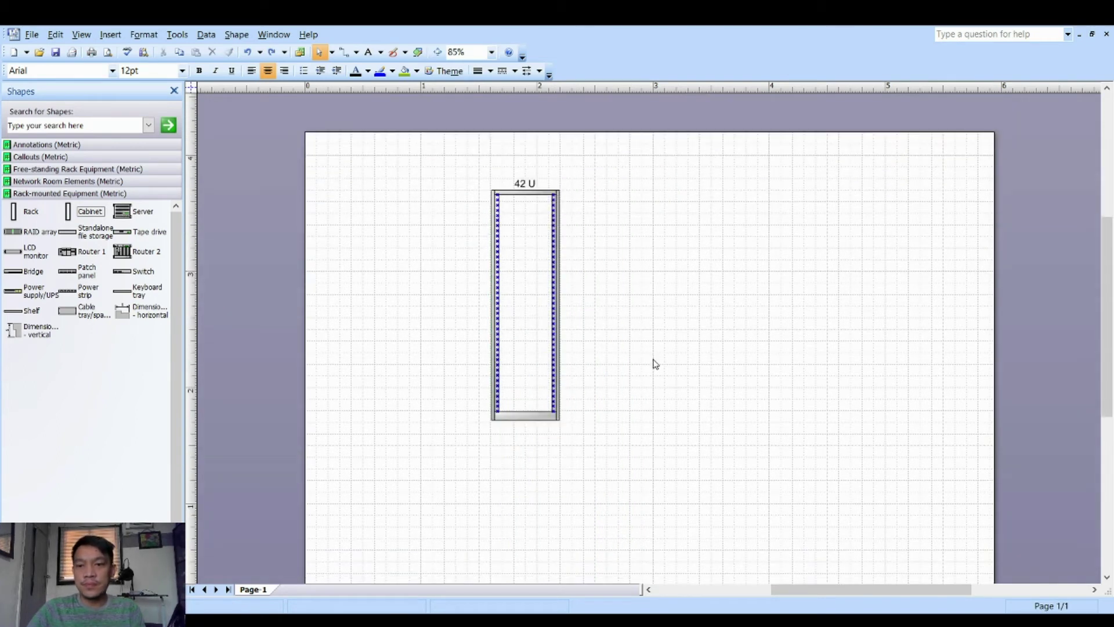
pyautogui.click(491, 54)
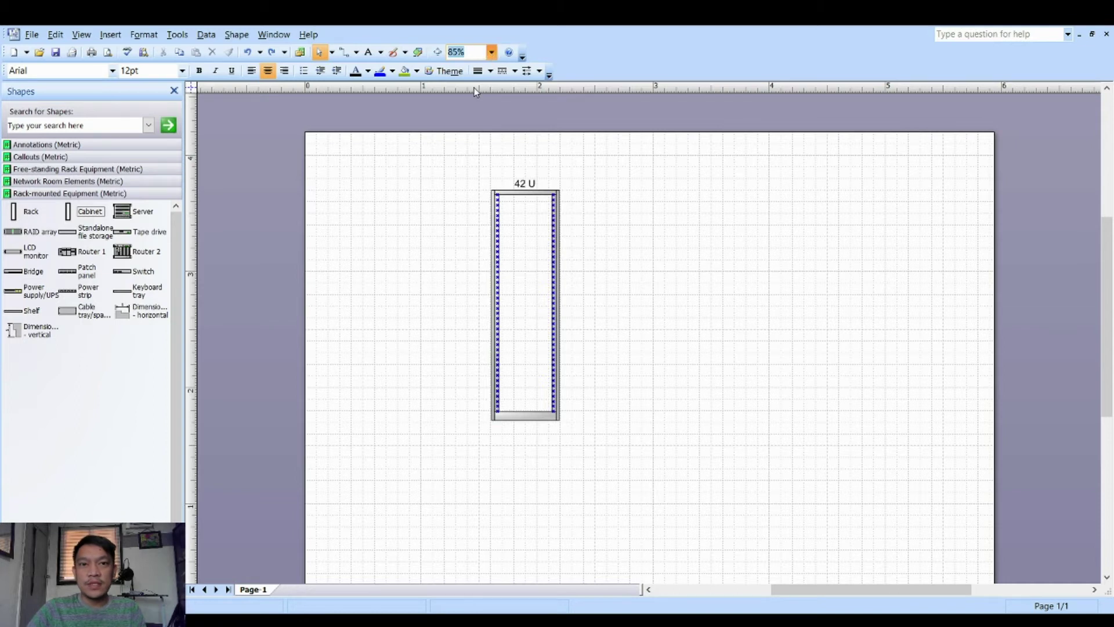
pyautogui.write('200')
pyautogui.press('Return')
pyautogui.scroll(-2, 530, 236)
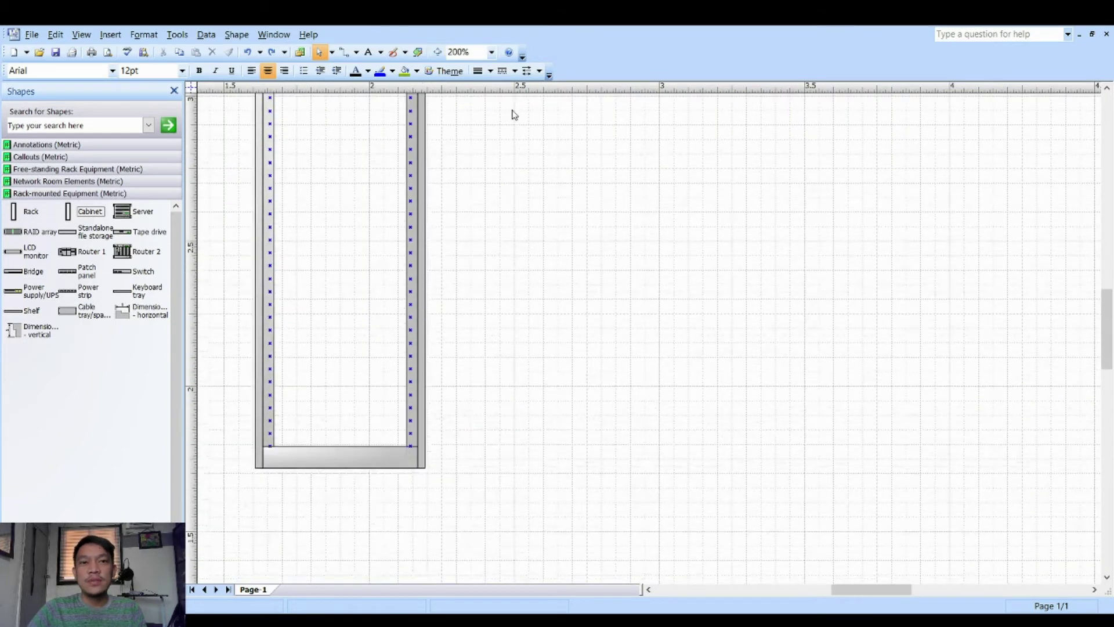
pyautogui.click(492, 53)
pyautogui.write('100')
pyautogui.press('Return')
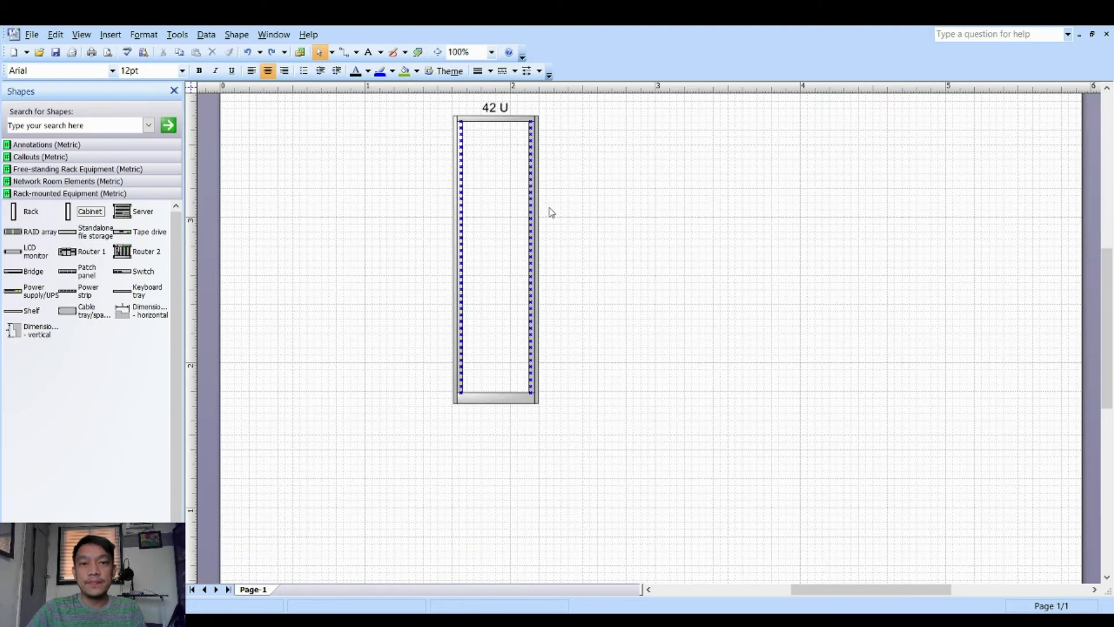
pyautogui.scroll(1, 552, 212)
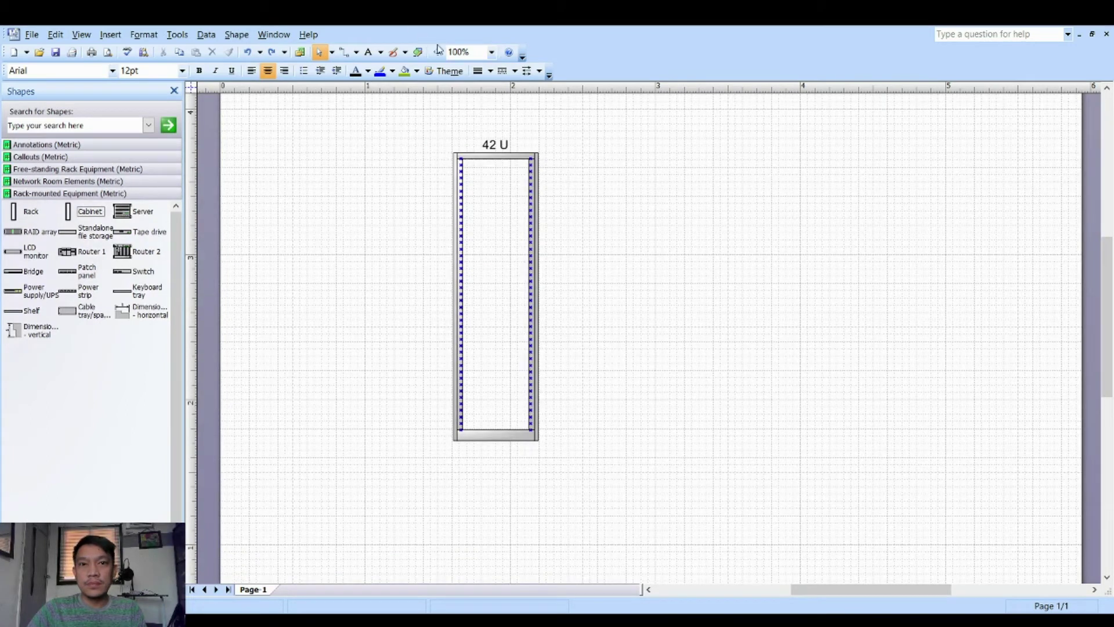
pyautogui.click(491, 55)
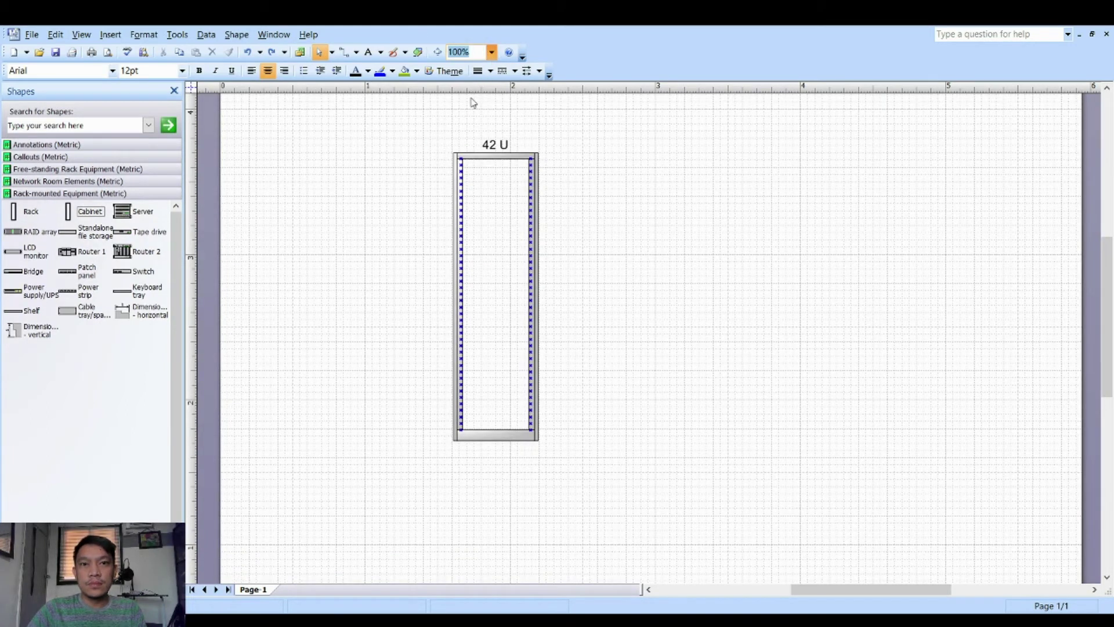
pyautogui.write('150')
pyautogui.press('Return')
pyautogui.scroll(1, 547, 208)
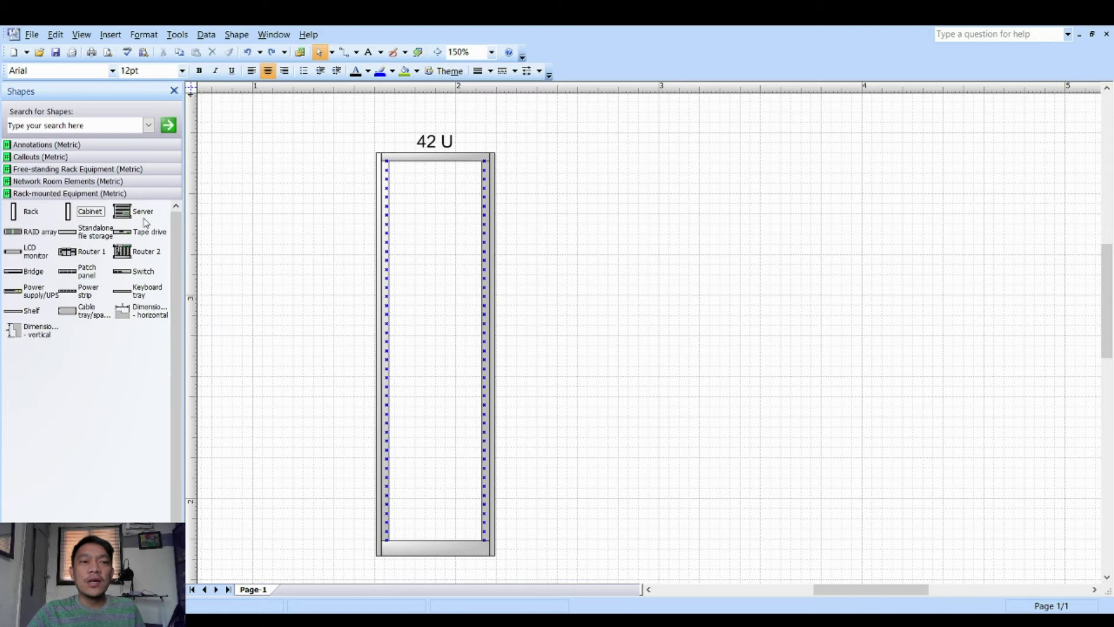
# Step: Add a rack-mounted Server, reduce its height to 3 U and mount it near the middle of the cabinet
pyautogui.click(122, 217)
pyautogui.moveTo(122, 221); pyautogui.dragTo(635, 270)
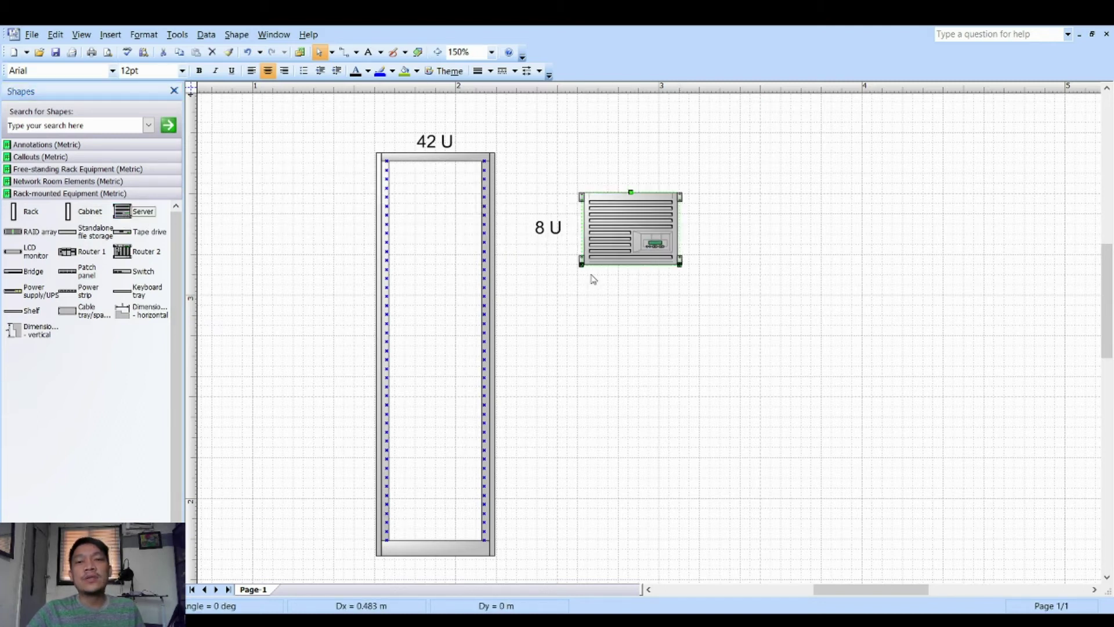
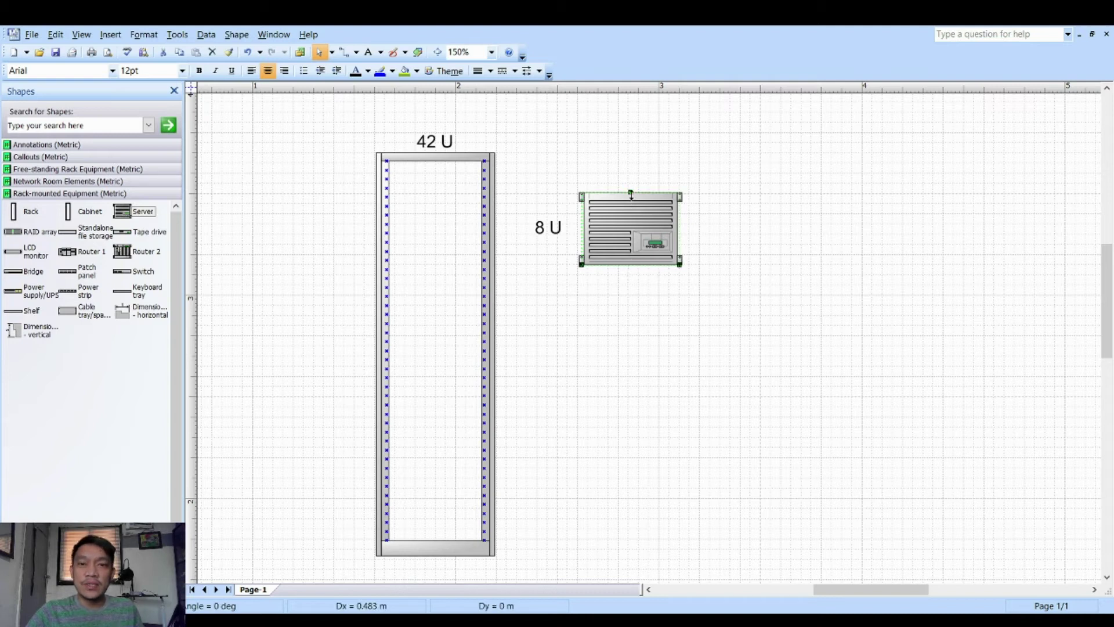
pyautogui.moveTo(631, 196); pyautogui.dragTo(630, 237)
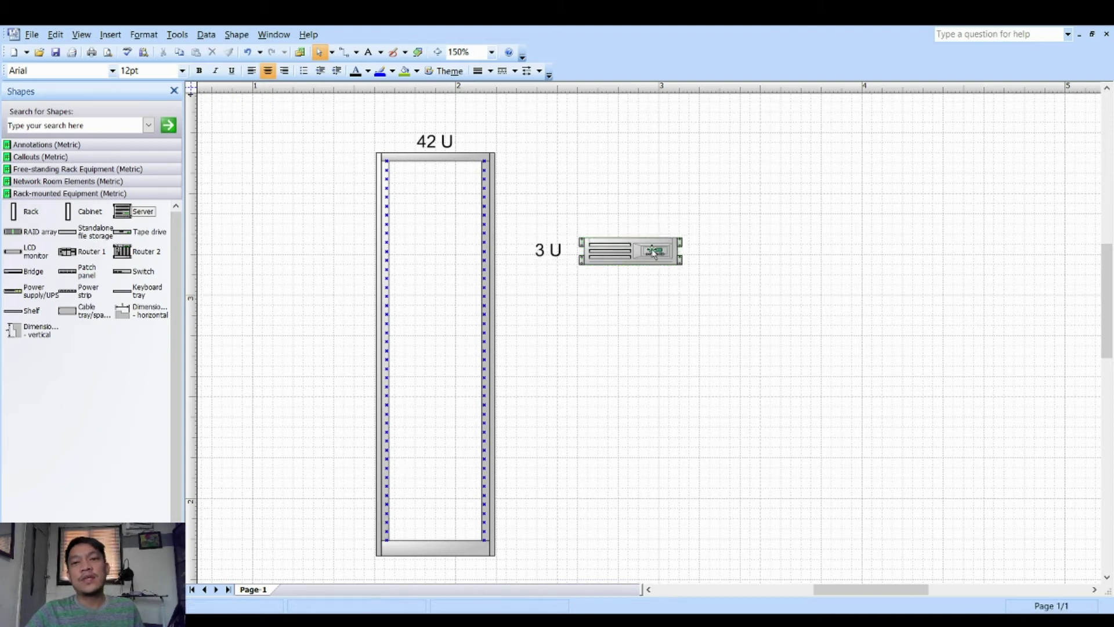
pyautogui.moveTo(658, 257); pyautogui.dragTo(454, 328)
pyautogui.click(678, 366)
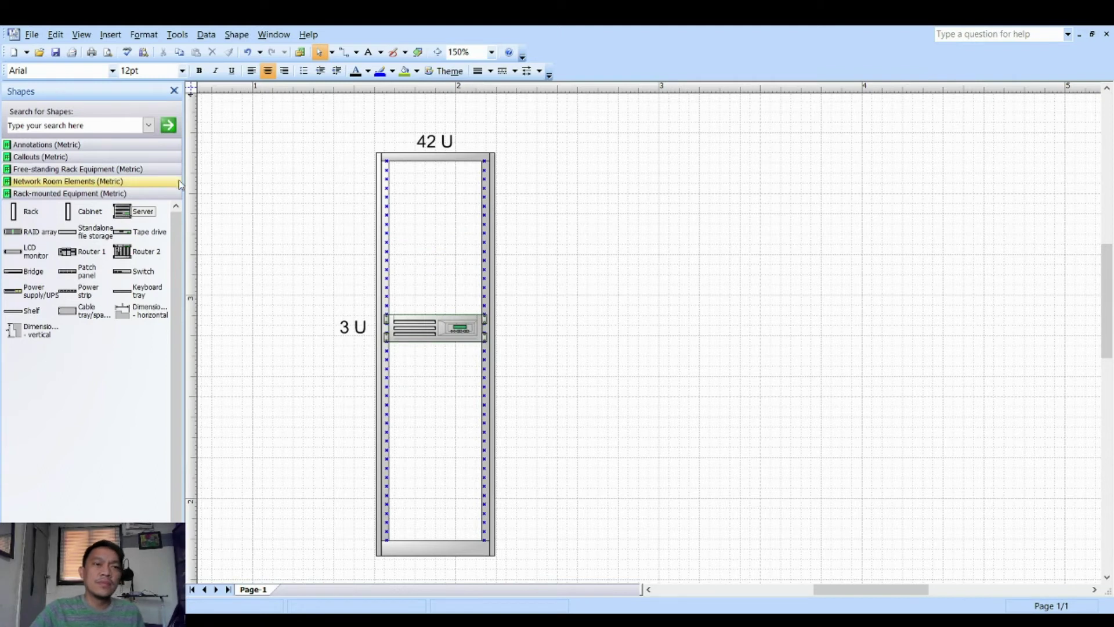
# Step: Place a free-standing Monitor inside the cabinet, standing on top of the 3 U server
pyautogui.click(125, 181)
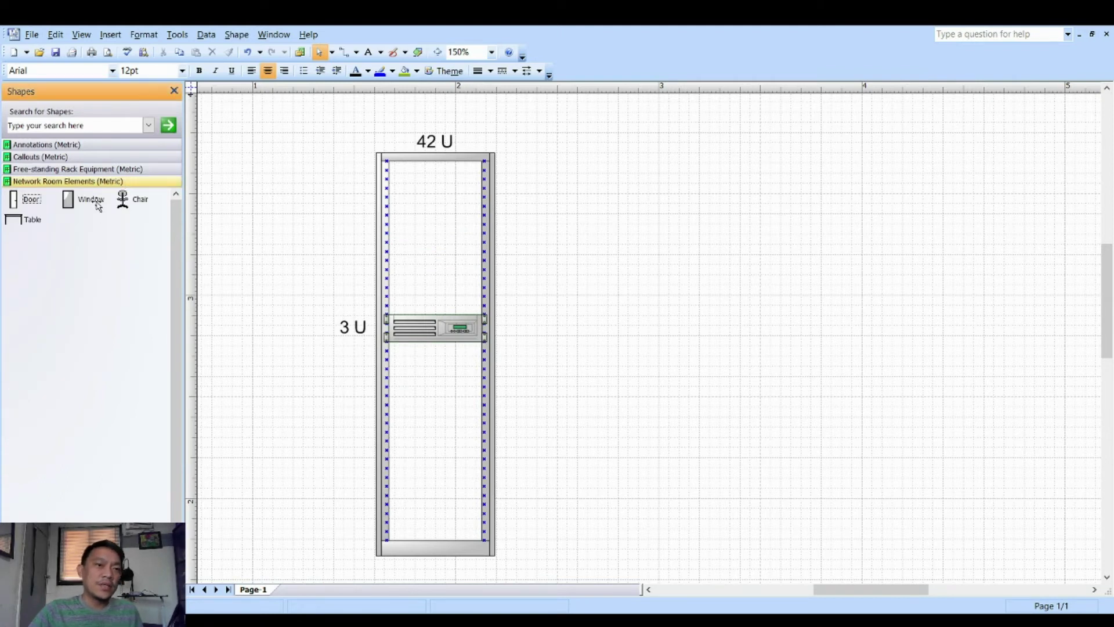
pyautogui.click(100, 169)
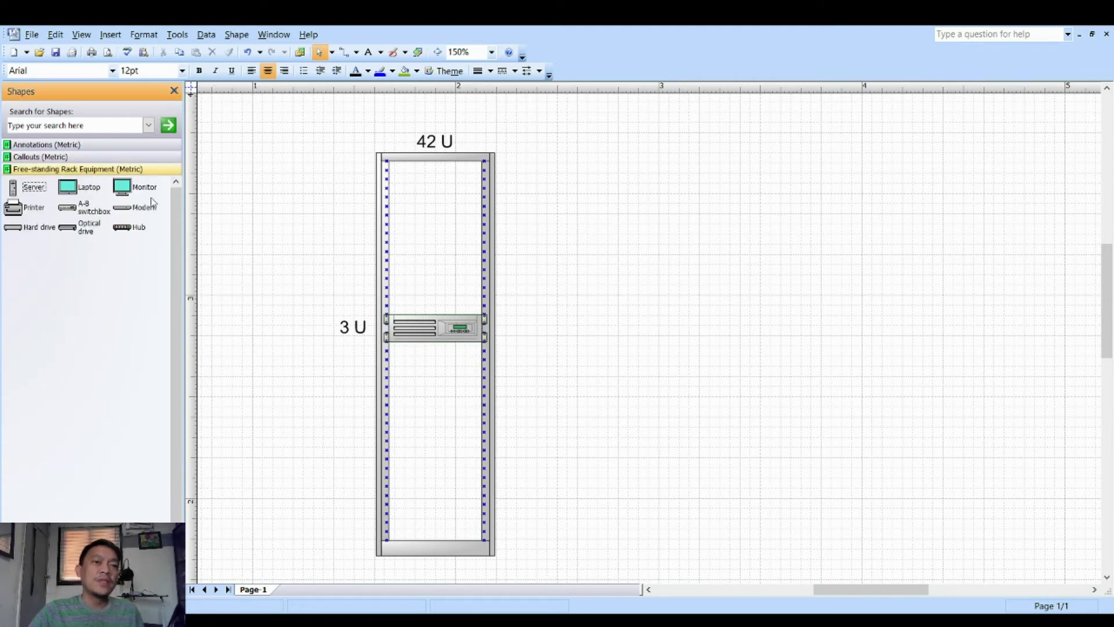
pyautogui.moveTo(121, 187); pyautogui.dragTo(433, 314)
pyautogui.click(585, 315)
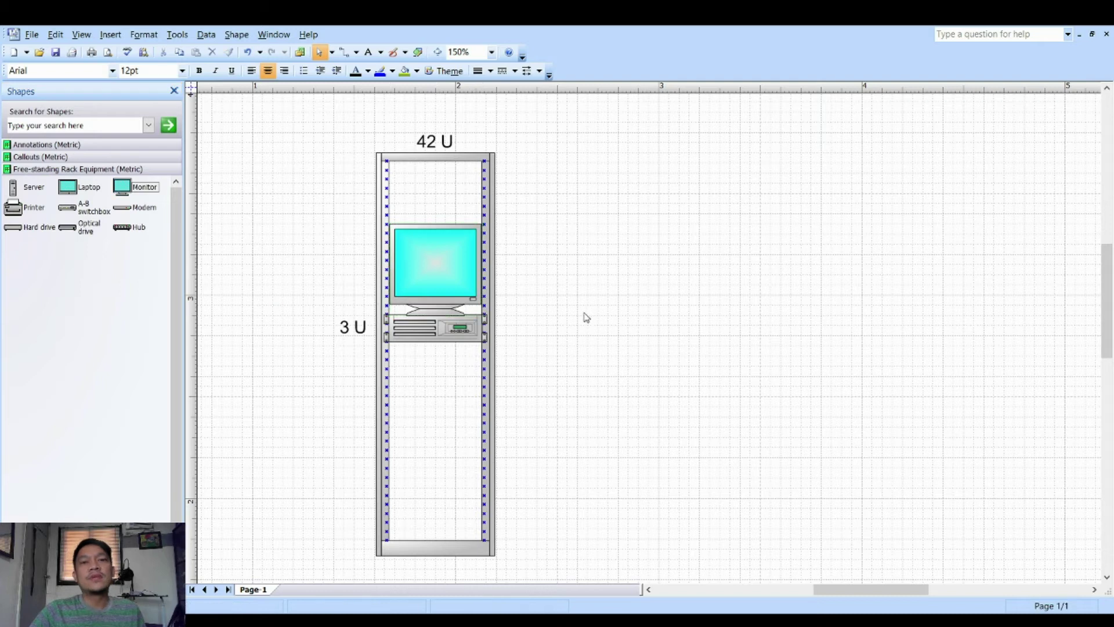
# Step: Mount a Router 1 shape in the cabinet below the server and reduce its height to 2 U
pyautogui.scroll(-2, 594, 326)
pyautogui.scroll(3, 597, 326)
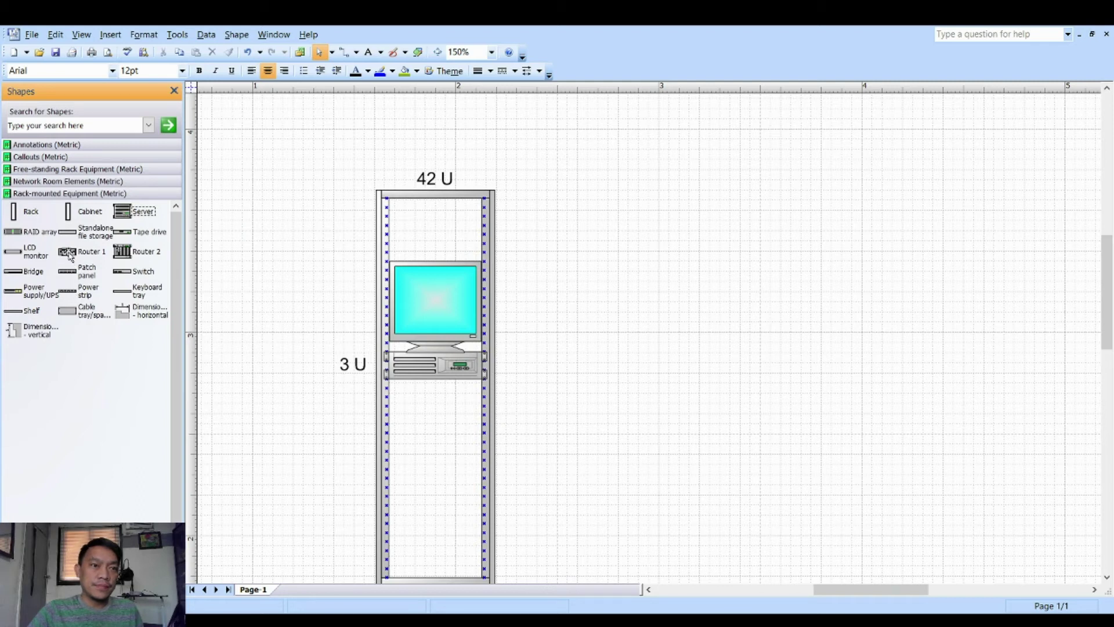
pyautogui.moveTo(69, 256); pyautogui.dragTo(432, 468)
pyautogui.moveTo(435, 424); pyautogui.dragTo(435, 438)
pyautogui.click(629, 465)
pyautogui.scroll(-1, 627, 446)
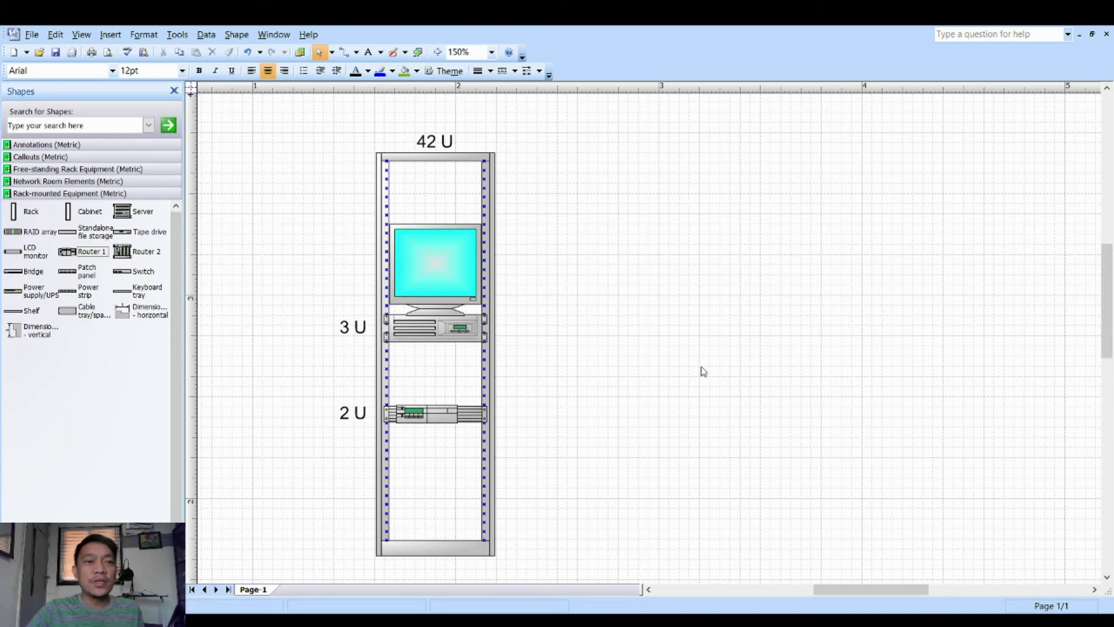
pyautogui.scroll(-1, 703, 371)
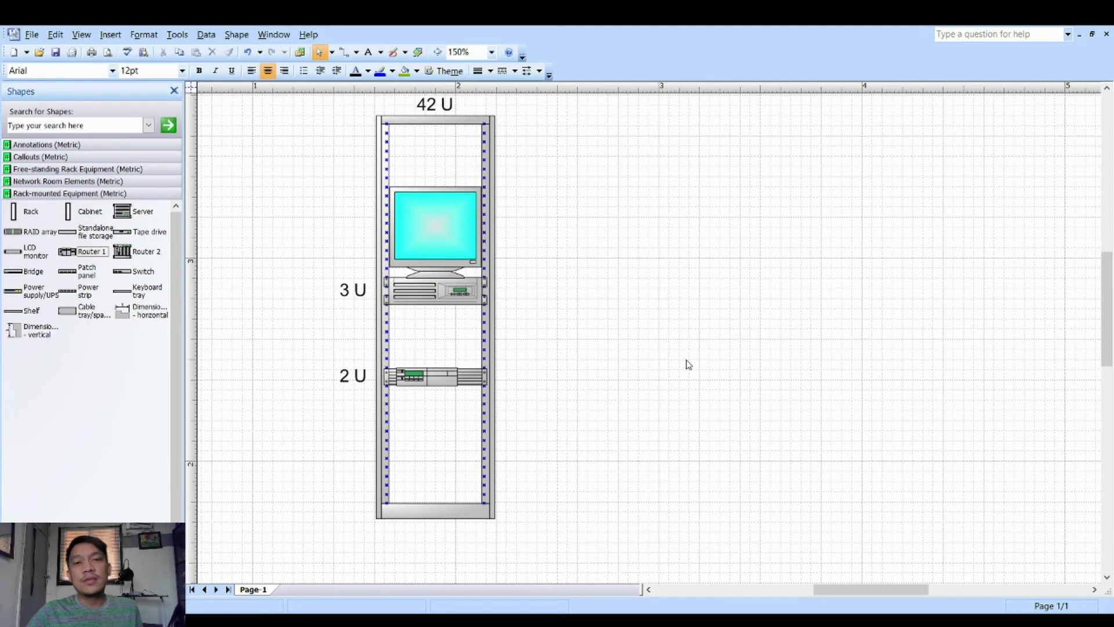
pyautogui.scroll(1, 689, 365)
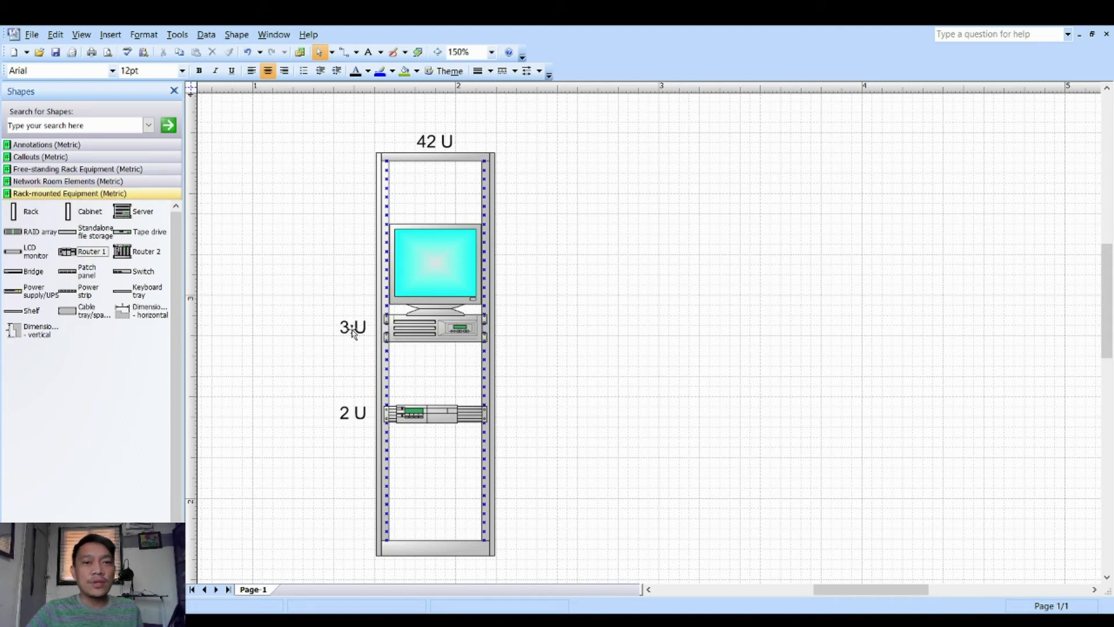
pyautogui.scroll(-1, 540, 318)
pyautogui.scroll(1, 702, 430)
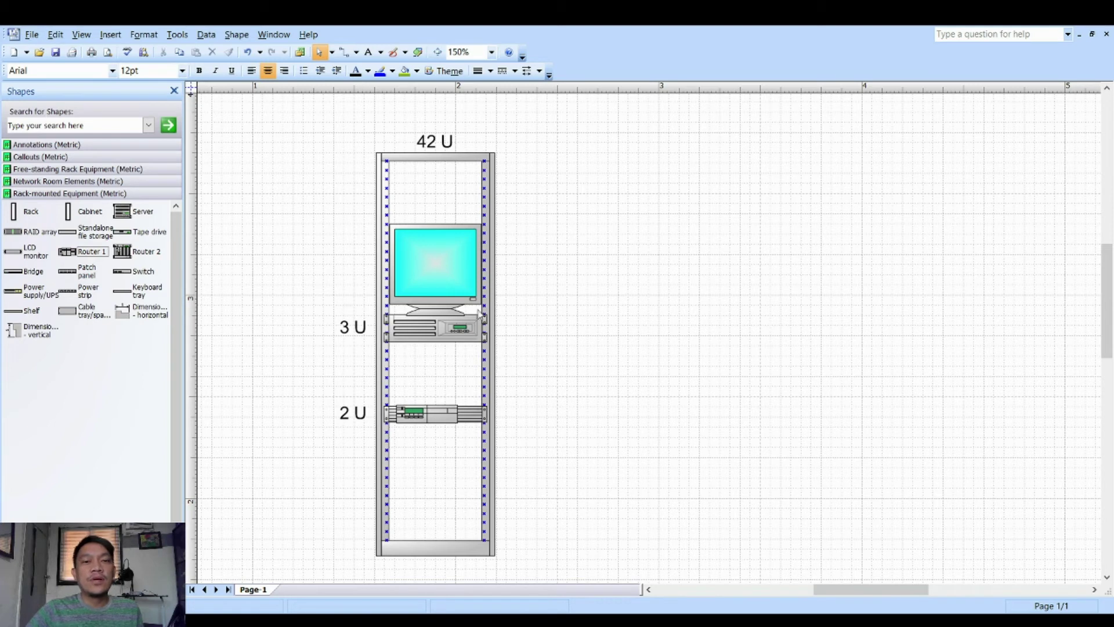
# Step: Select the cabinet together with the monitor, server and router mounted in it
pyautogui.moveTo(302, 130); pyautogui.dragTo(742, 543)
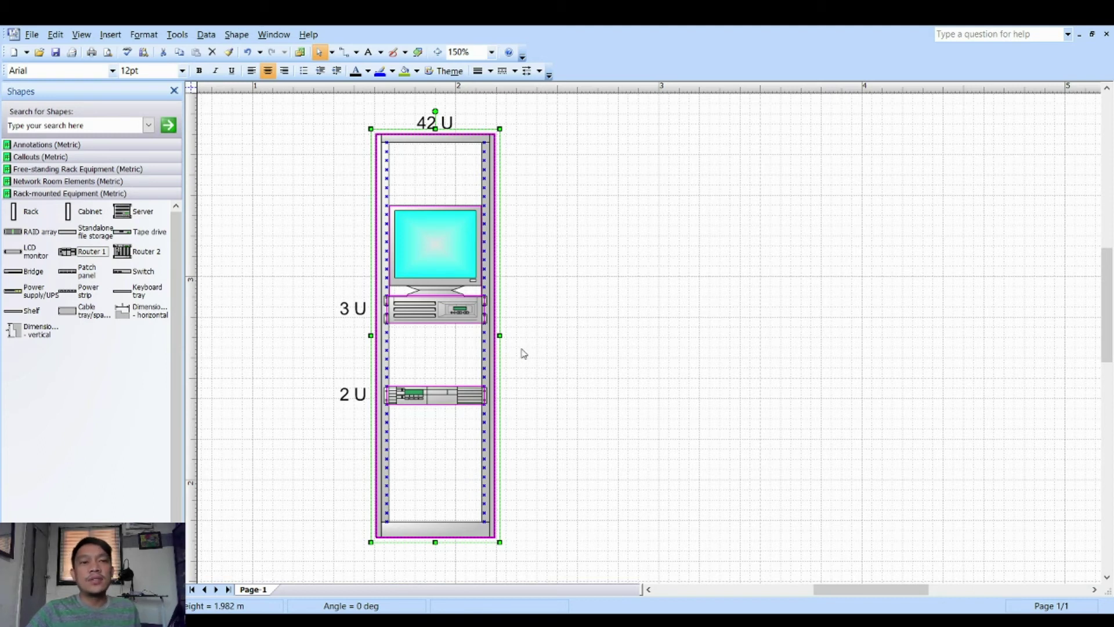
pyautogui.scroll(-1, 703, 349)
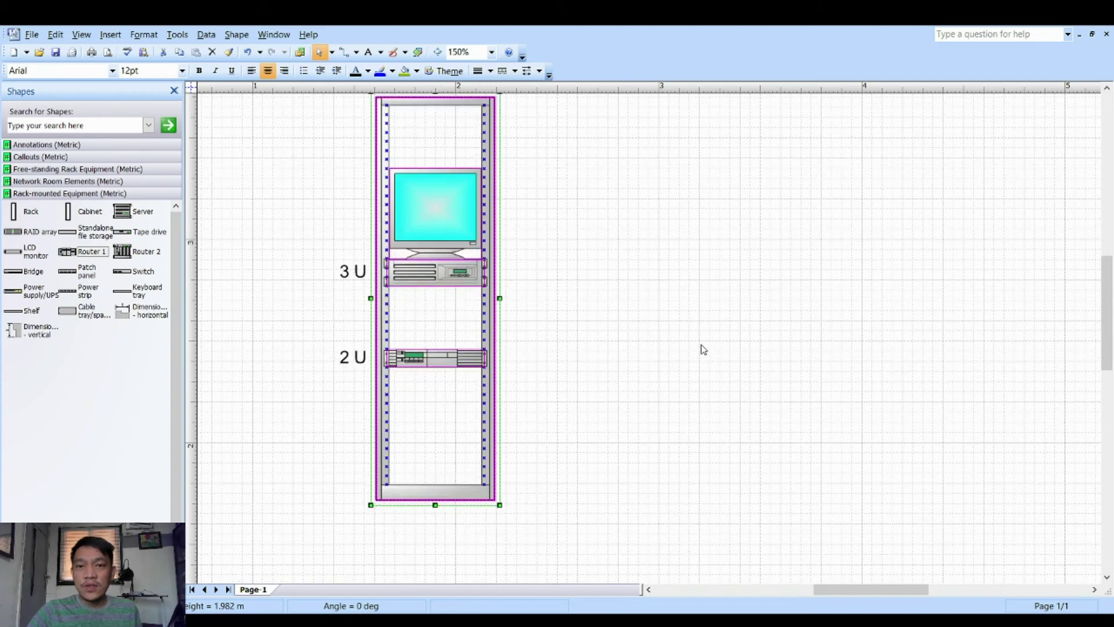
pyautogui.scroll(1, 703, 349)
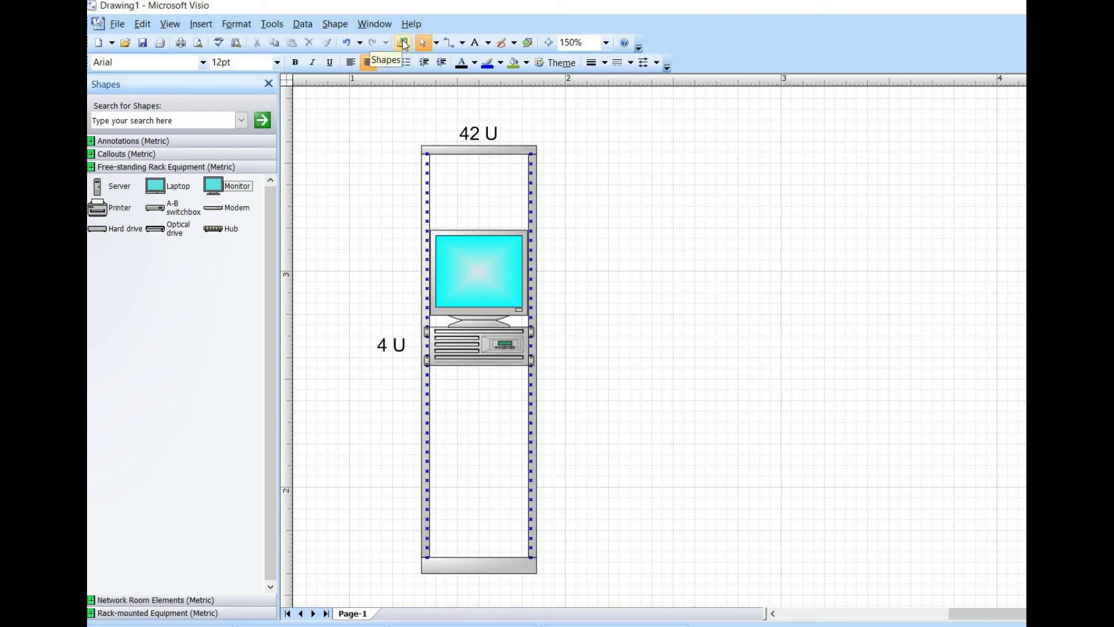
# Step: Open the Network and Peripherals (Metric) stencil and place a Firewall shape on the page to the right of the cabinet
pyautogui.click(403, 43)
pyautogui.moveTo(338, 166)
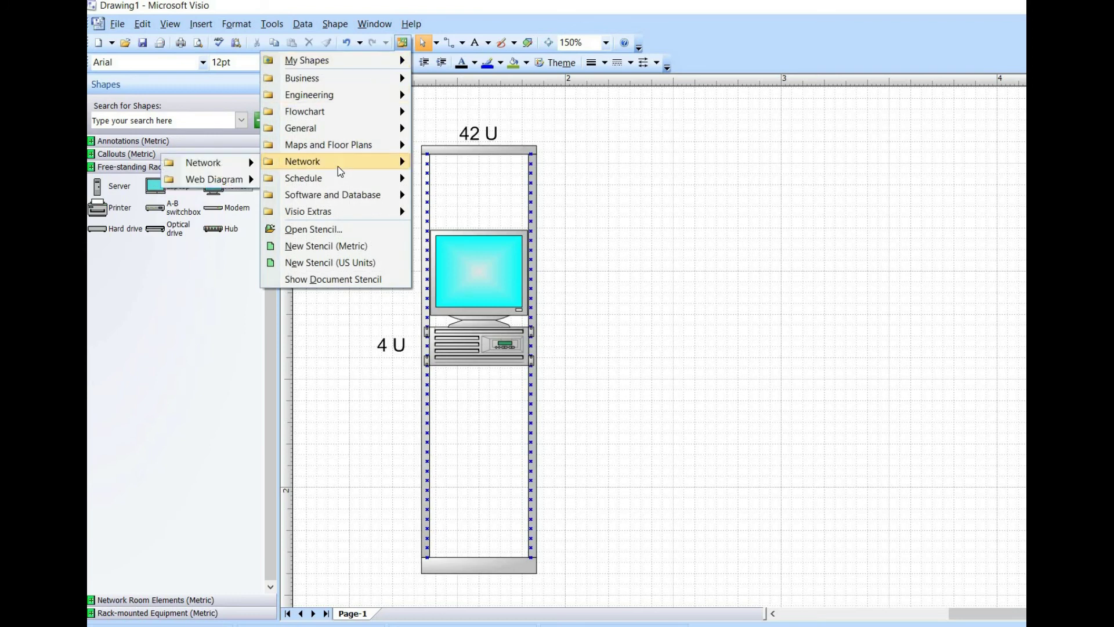
pyautogui.moveTo(235, 169)
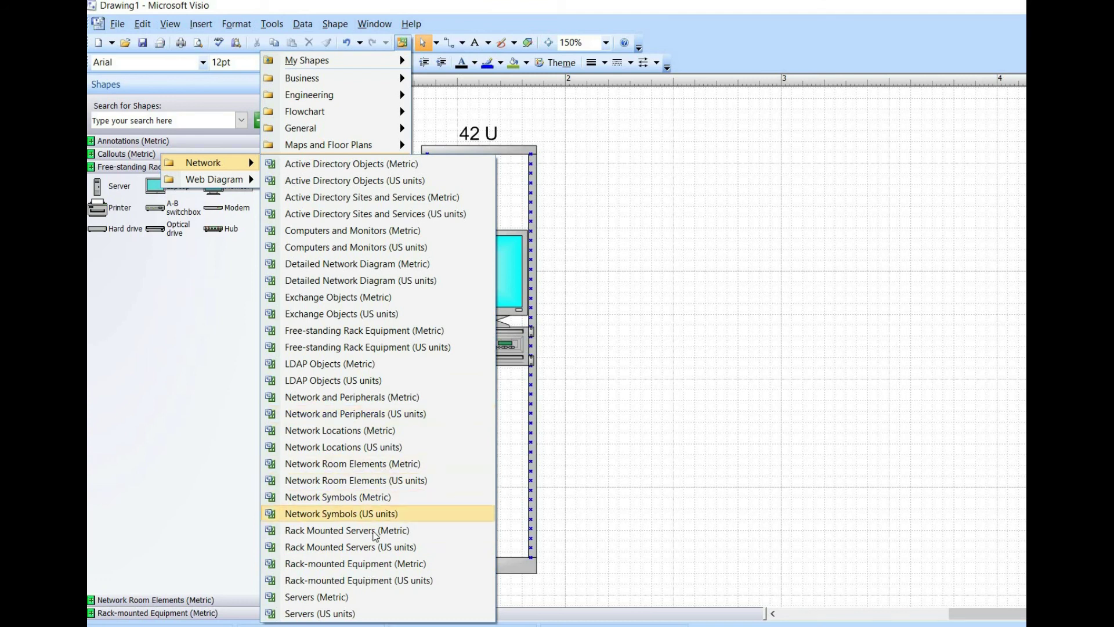
pyautogui.click(382, 398)
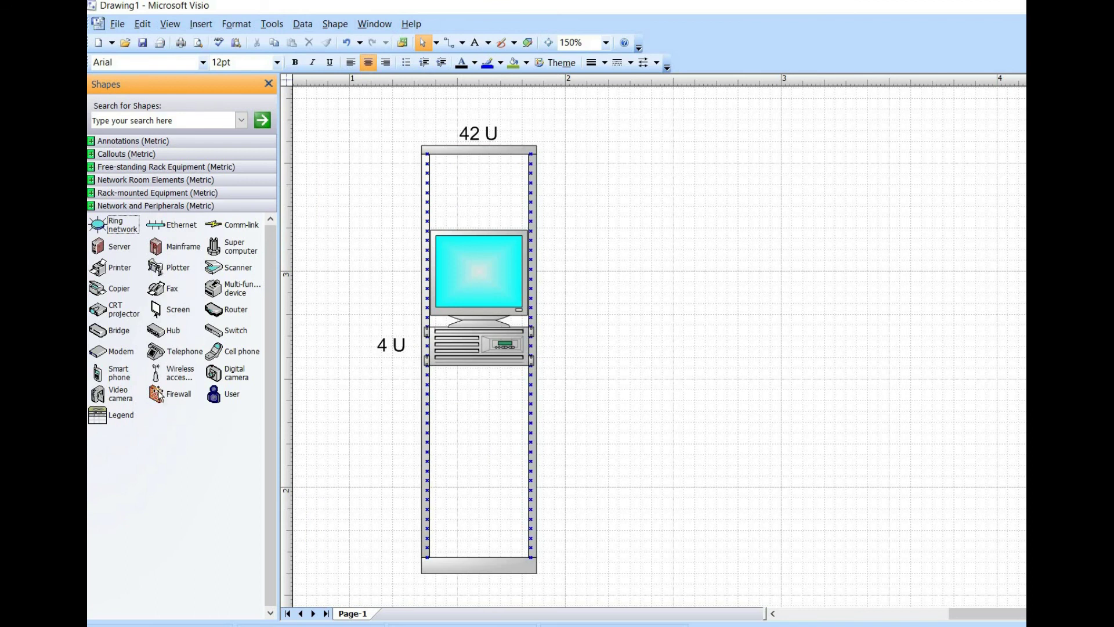
pyautogui.moveTo(164, 401); pyautogui.dragTo(675, 386)
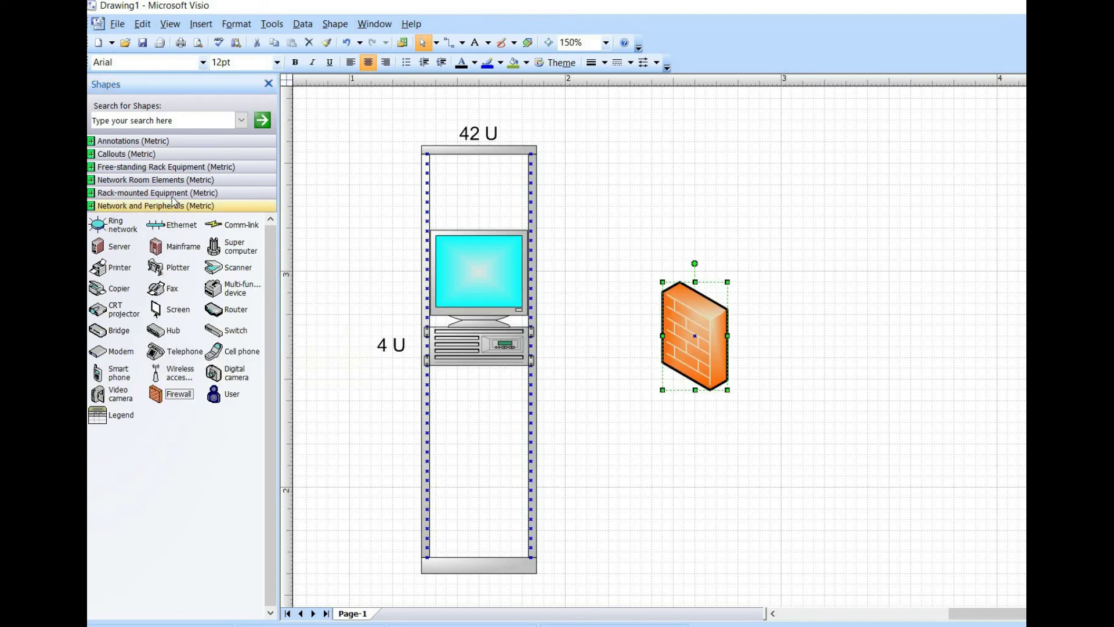
pyautogui.click(409, 45)
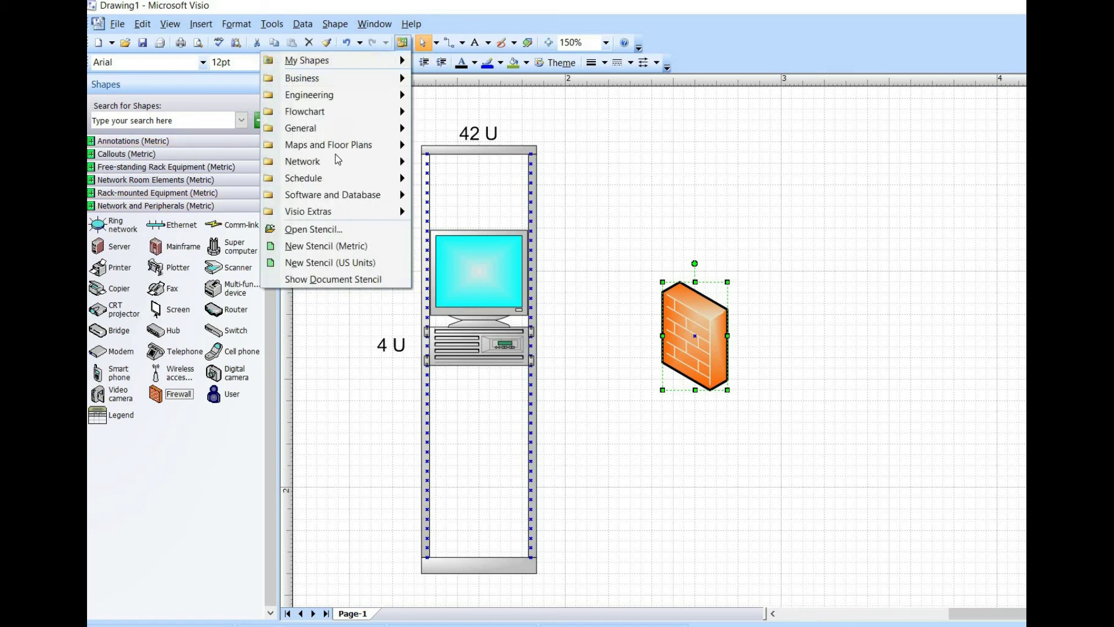
pyautogui.moveTo(339, 162)
pyautogui.moveTo(217, 165)
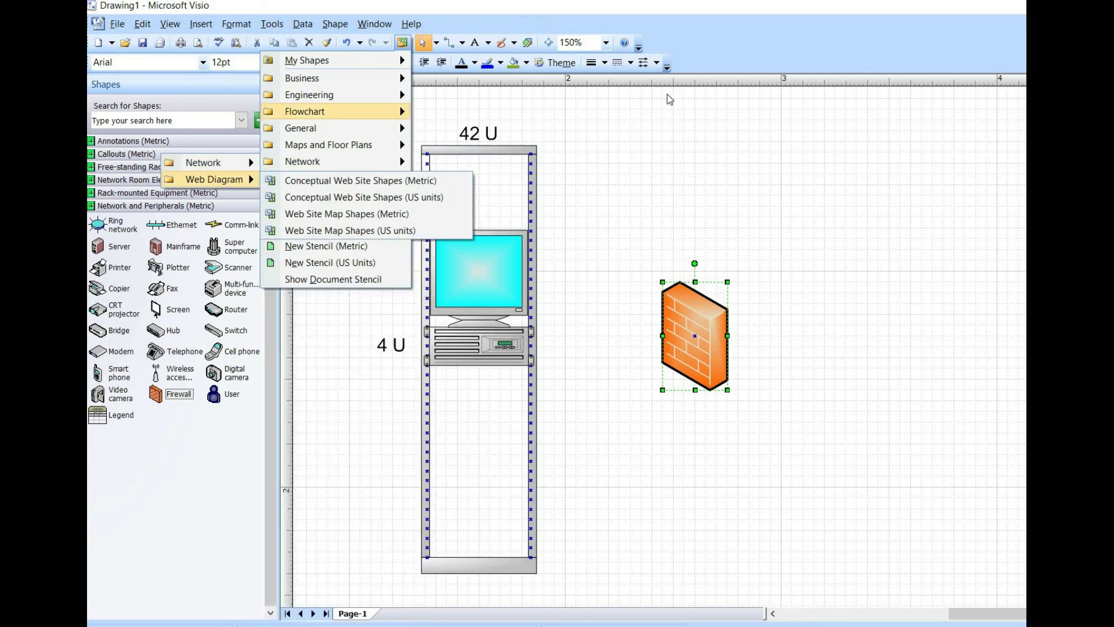
pyautogui.click(740, 191)
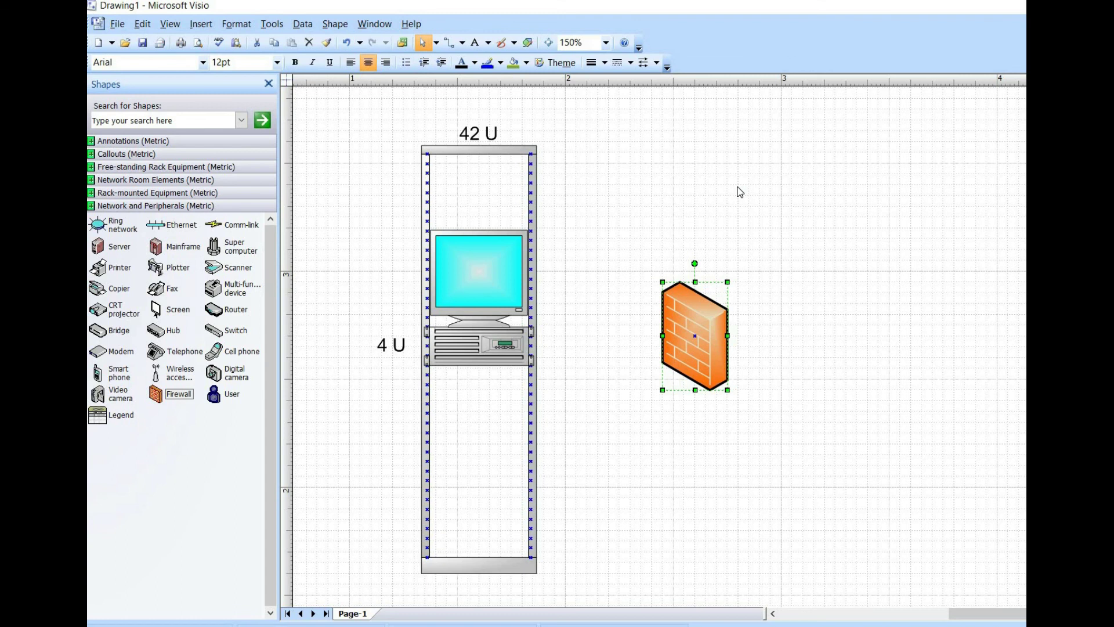
pyautogui.click(402, 43)
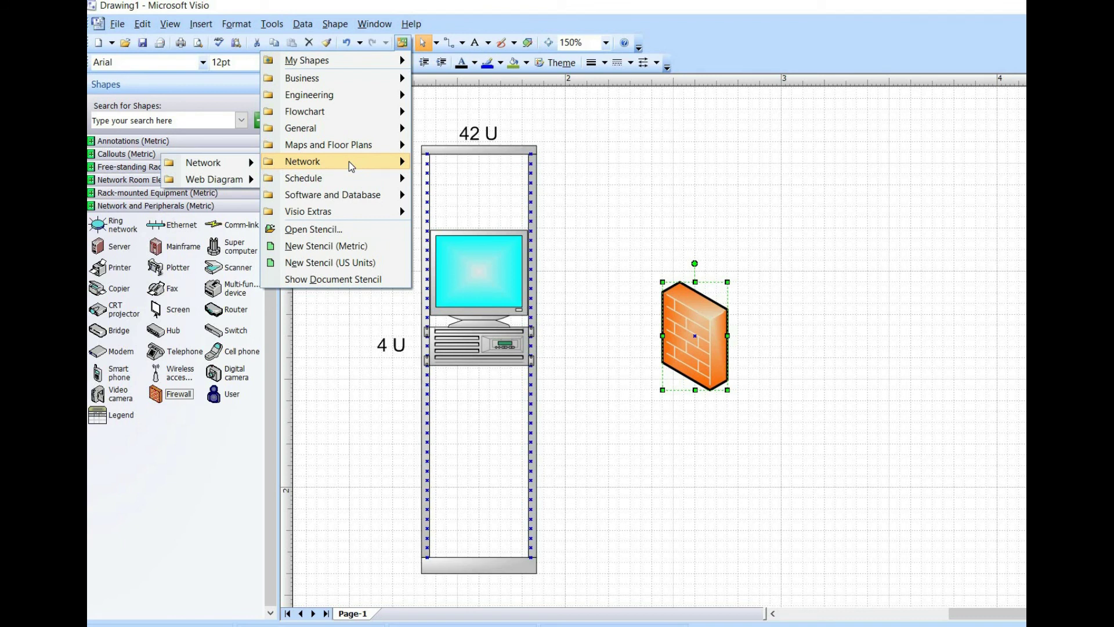
pyautogui.click(403, 43)
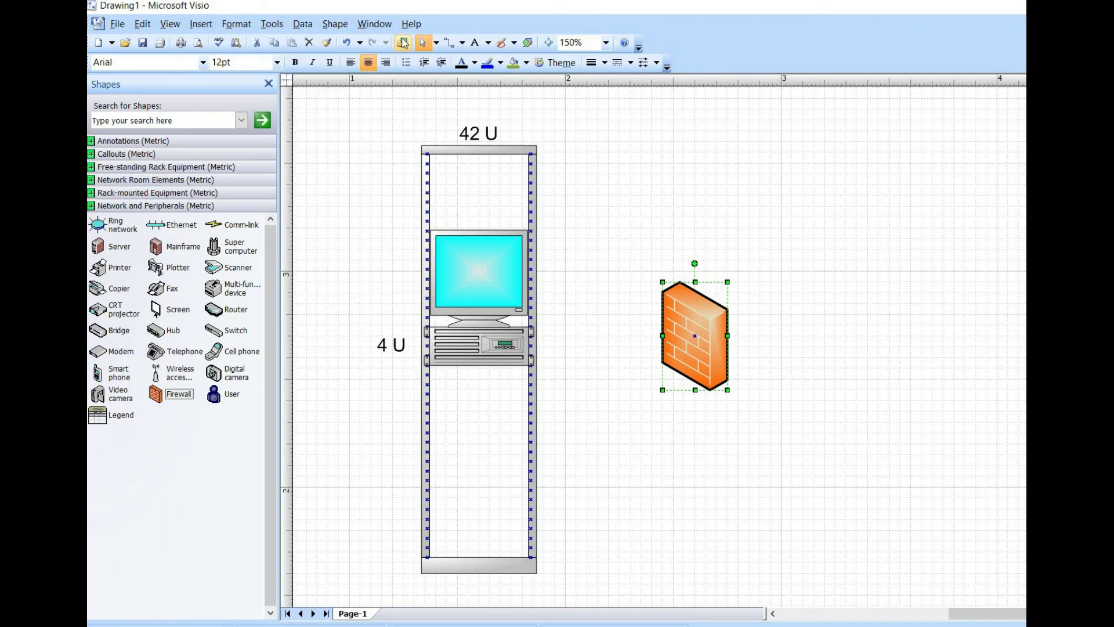
# Step: Browse the available Network stencils for another set of shapes to add
pyautogui.click(403, 42)
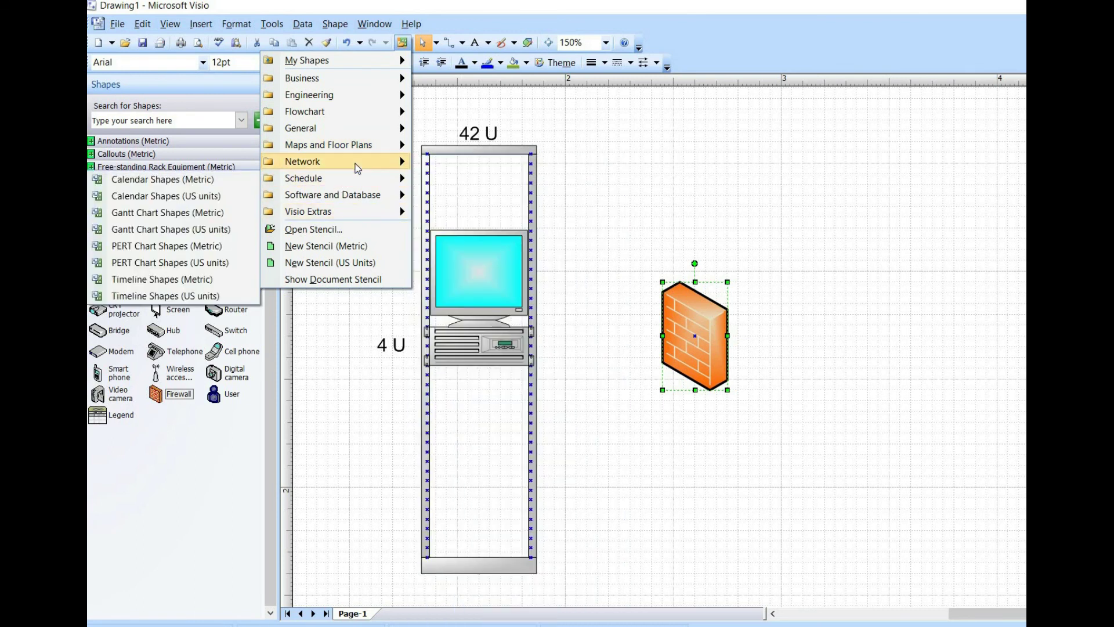
pyautogui.moveTo(342, 163)
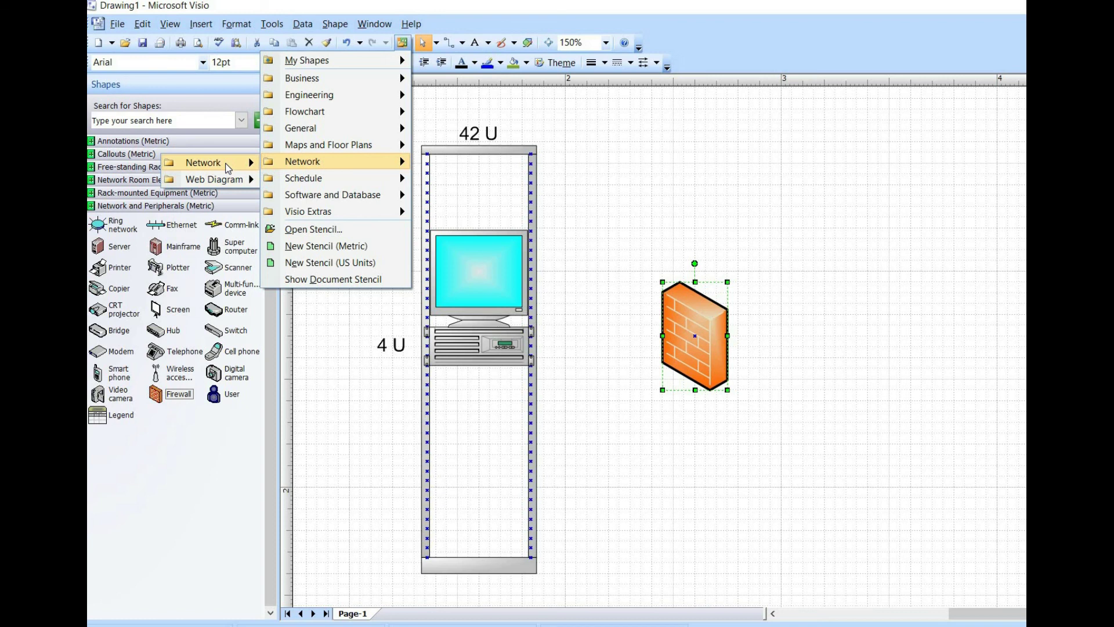
pyautogui.moveTo(220, 163)
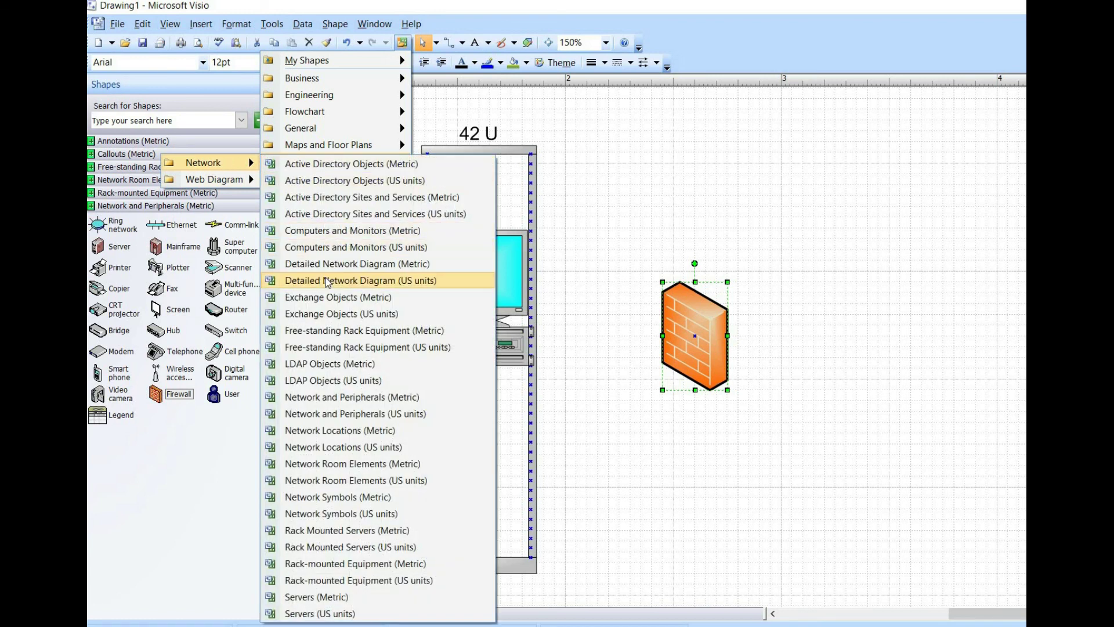